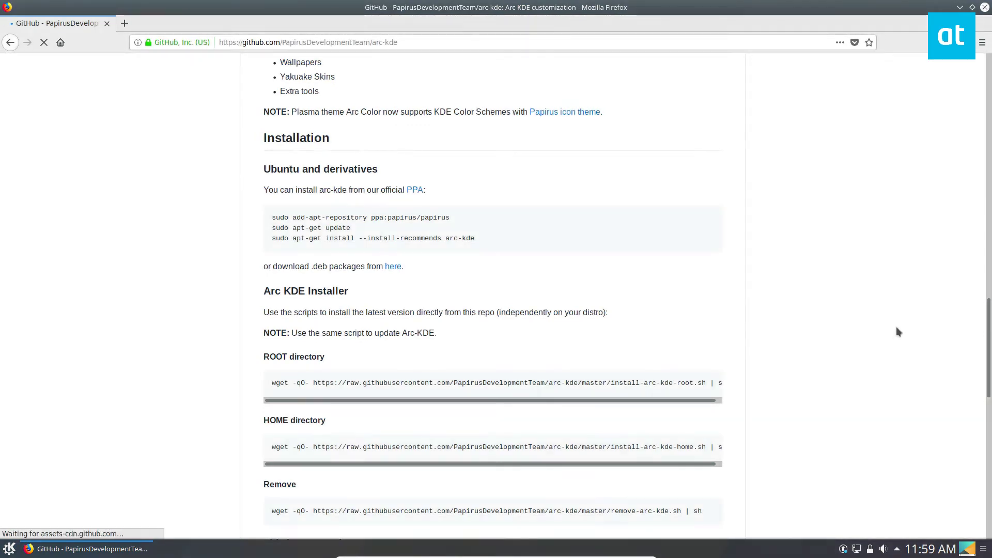
scroll(776, 264, up, 3)
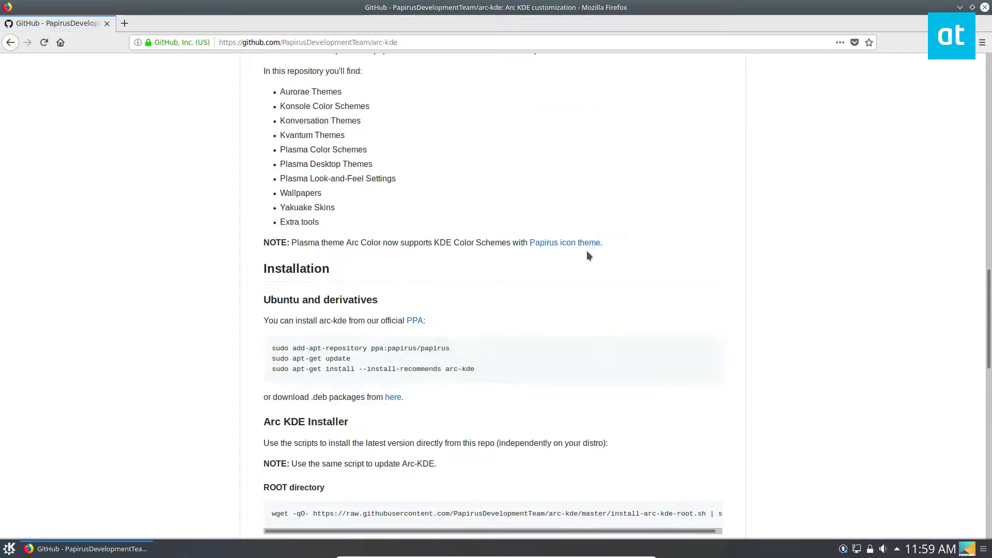
scroll(586, 255, up, 4)
scroll(748, 150, up, 3)
scroll(744, 198, up, 2)
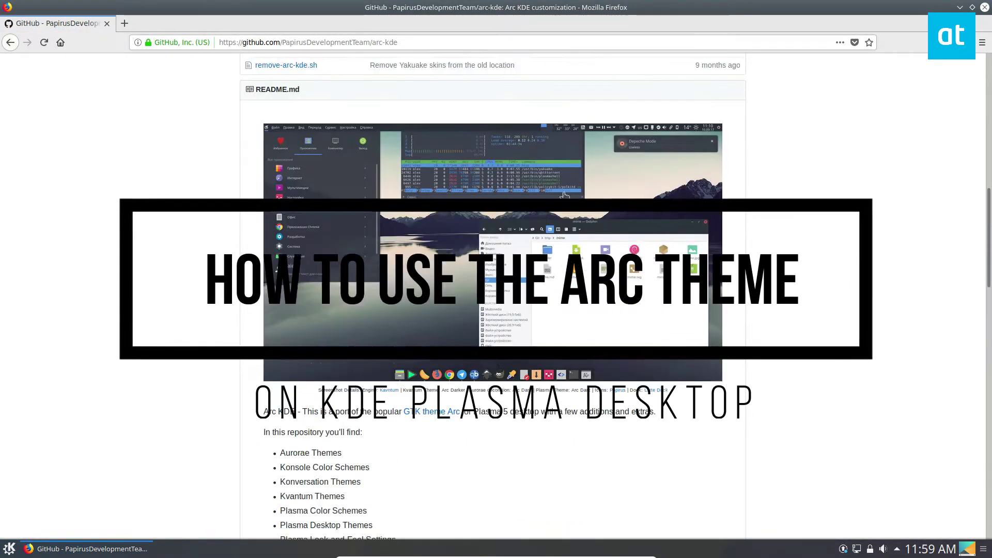
scroll(744, 197, up, 1)
scroll(185, 293, down, 4)
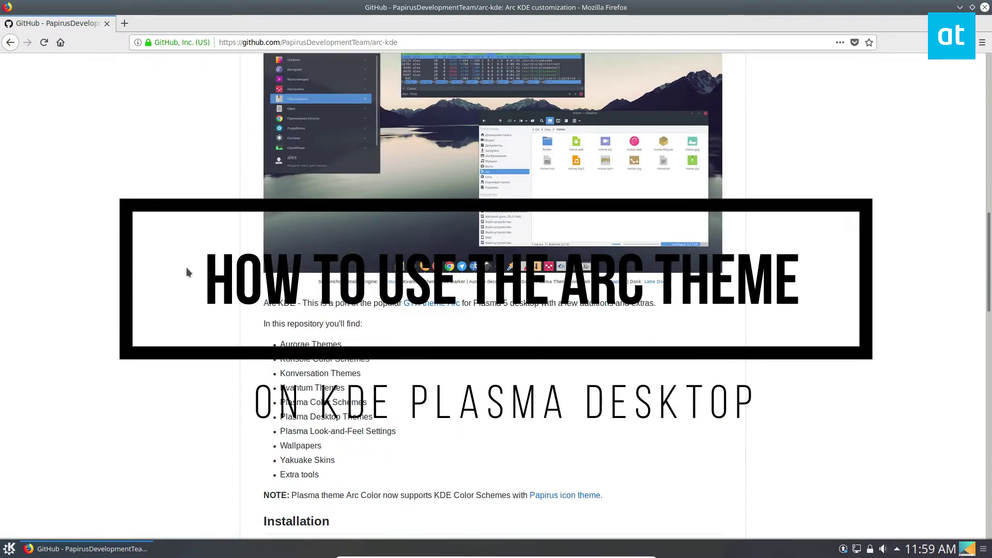
scroll(186, 271, down, 1)
scroll(186, 270, down, 2)
scroll(186, 283, down, 3)
scroll(180, 284, down, 3)
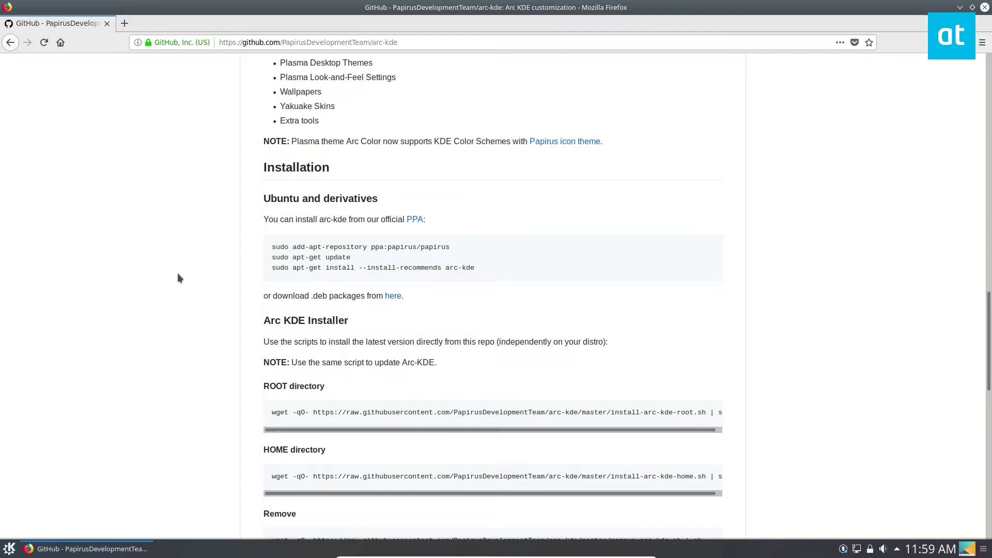
scroll(414, 332, down, 3)
scroll(414, 332, down, 4)
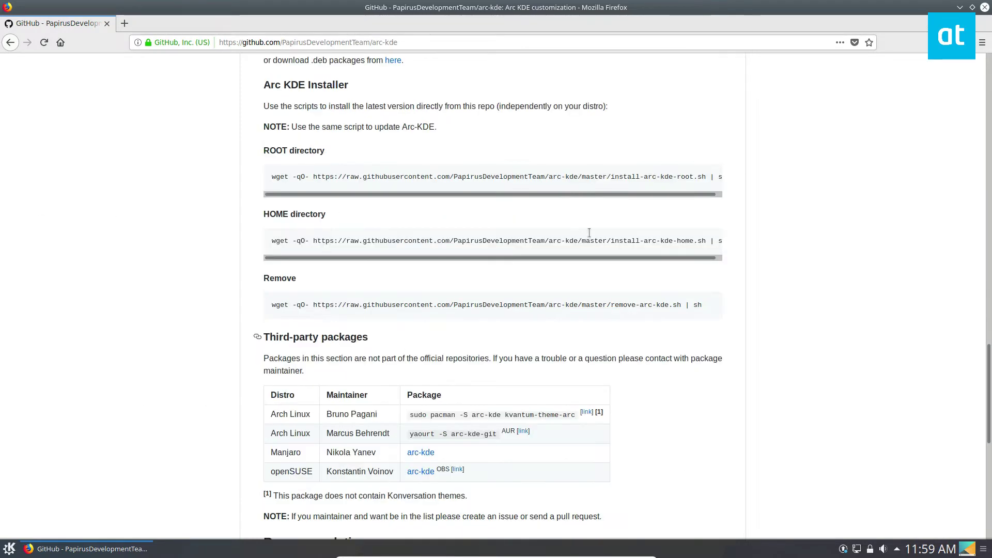
scroll(574, 201, down, 1)
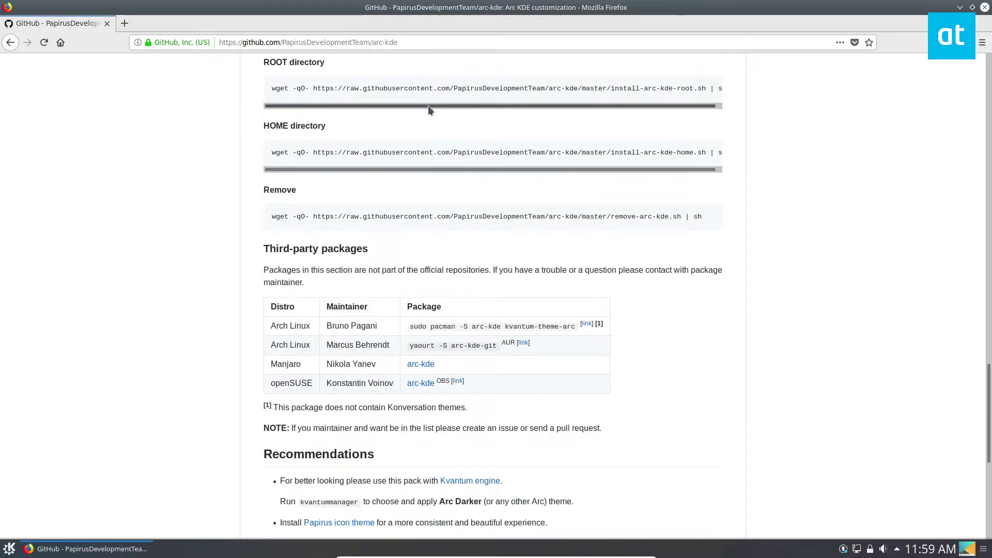
scroll(386, 291, down, 1)
scroll(434, 217, down, 3)
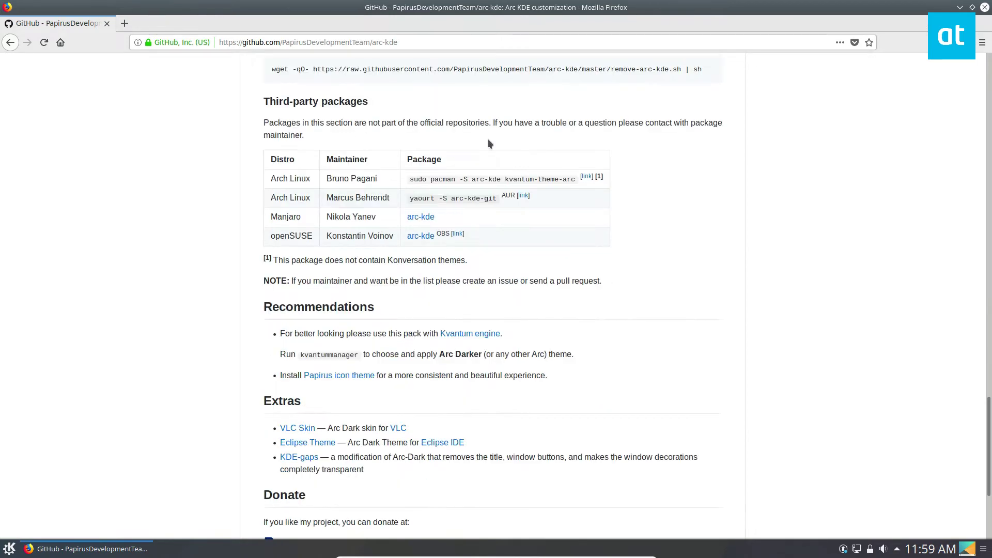
scroll(112, 353, up, 2)
scroll(72, 345, up, 4)
scroll(99, 353, up, 3)
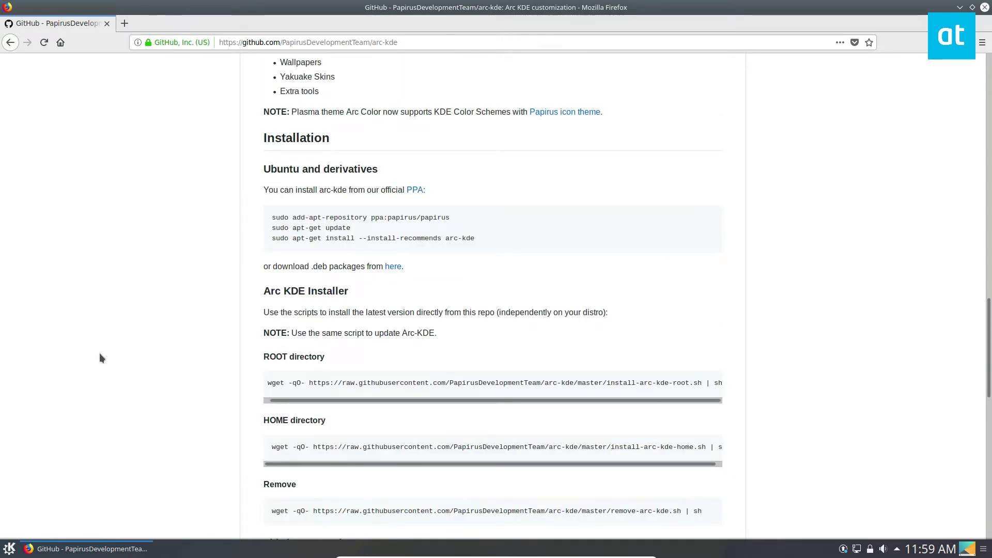
scroll(232, 255, up, 1)
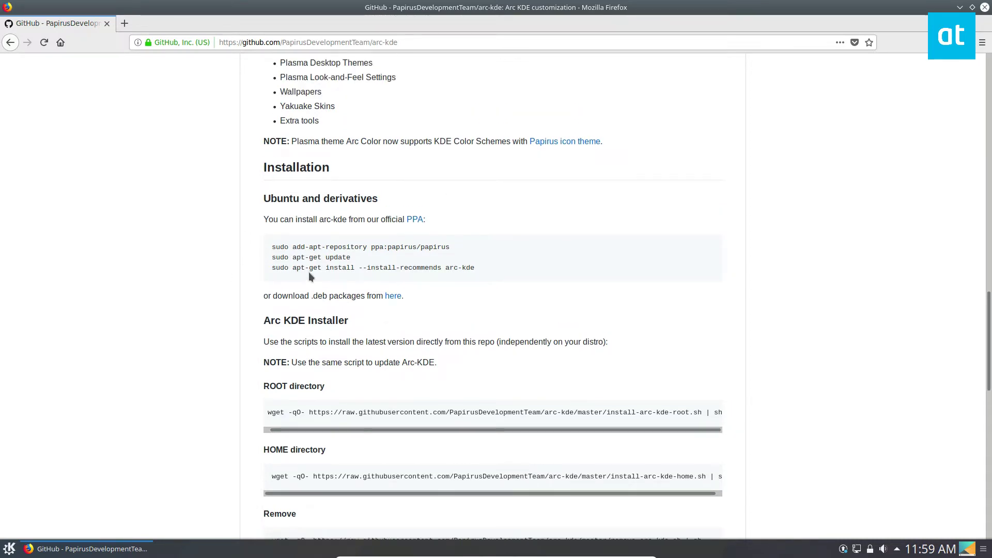
Select and copy the Papirus add-repository command from the GitHub page.
drag(467, 247, 271, 248)
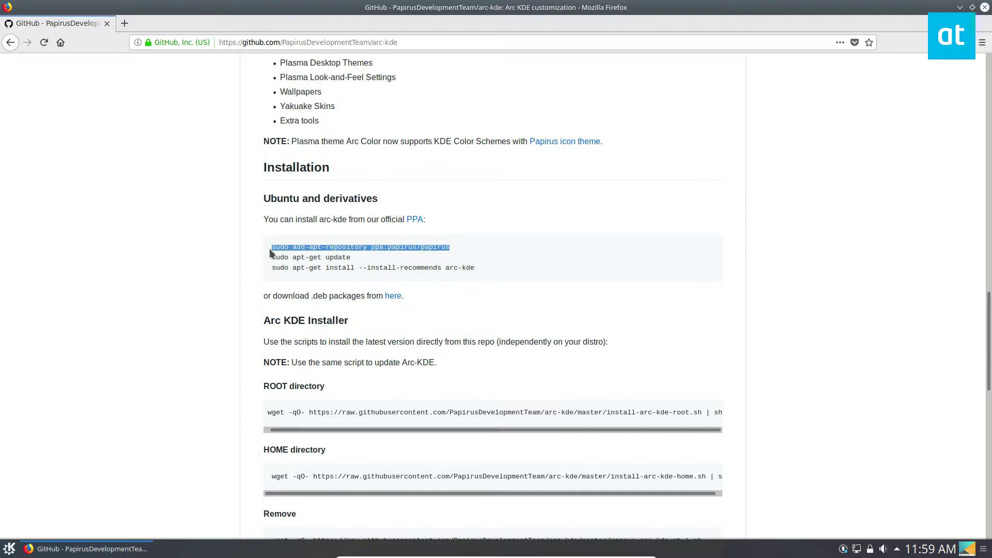
right_click(296, 252)
click(317, 257)
mouse_move(989, 310)
mouse_down()
mouse_move(989, 91)
mouse_move(989, 200)
mouse_up()
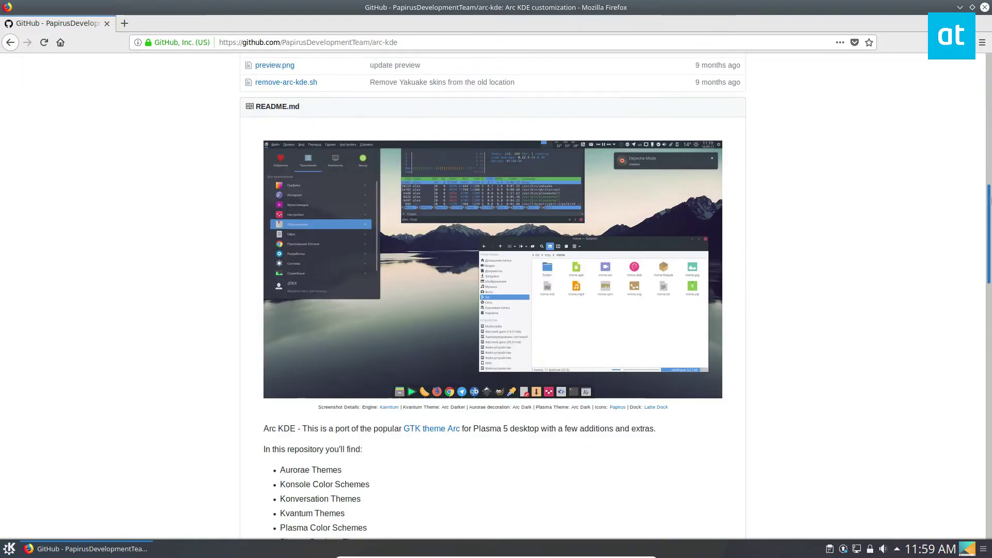
Minimize Firefox to reveal the desktop and reopen the application launcher.
click(10, 547)
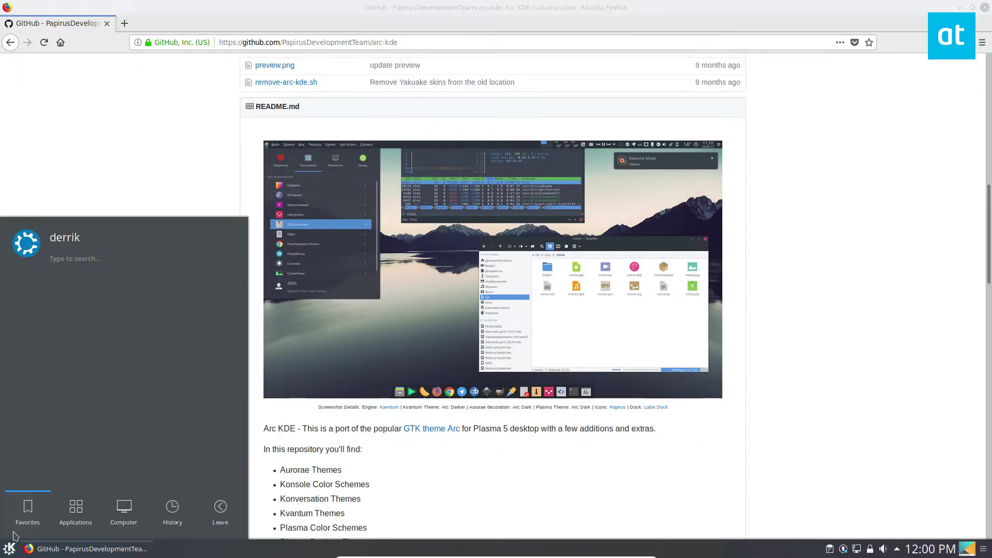
text(term)
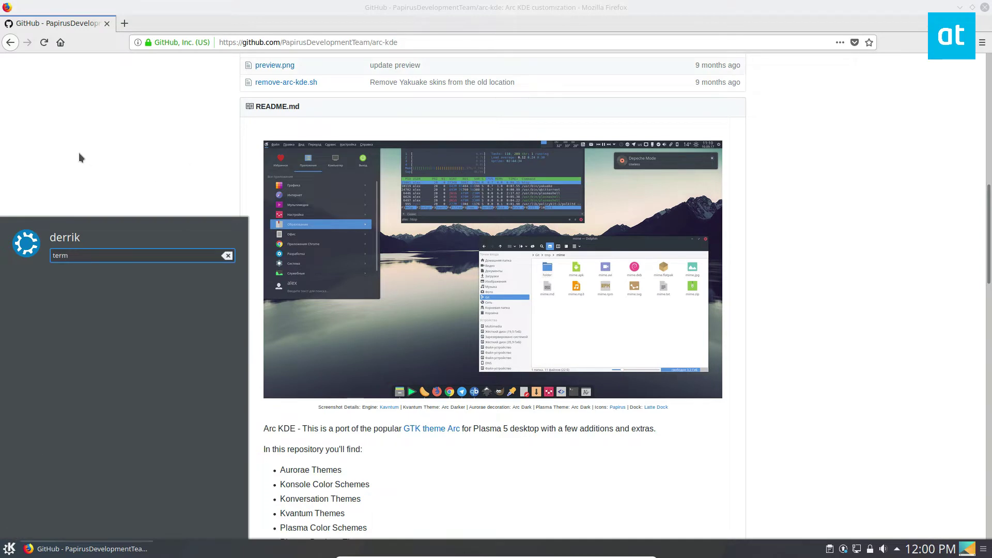
text(inal)
click(960, 7)
key(Escape)
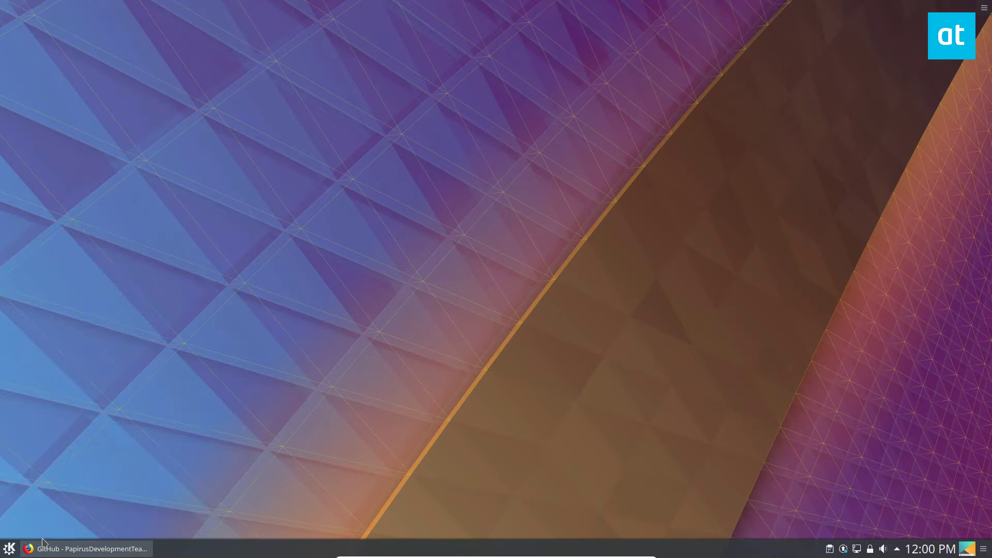
click(9, 550)
Close the launcher and dismiss the desktop context menu without choosing anything.
click(293, 175)
right_click(293, 175)
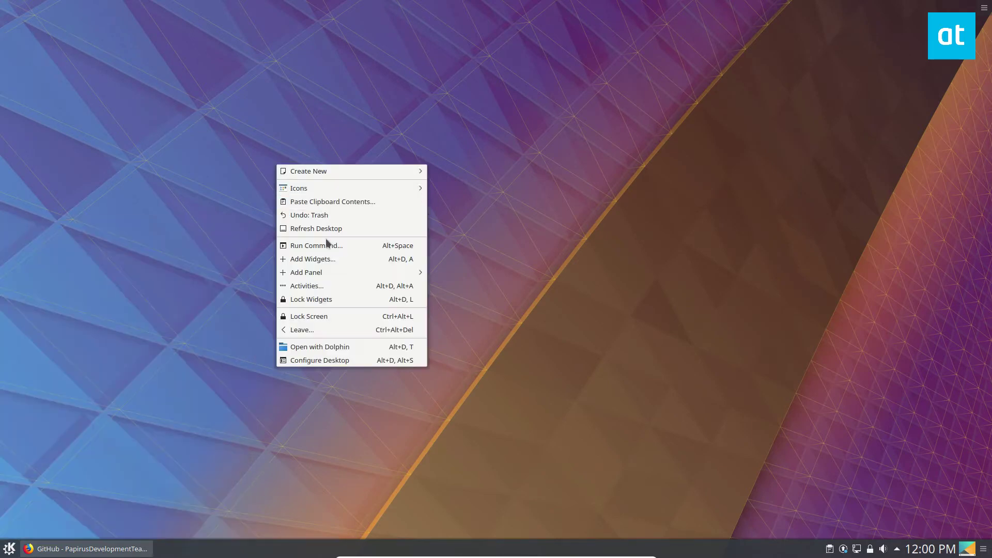
click(45, 509)
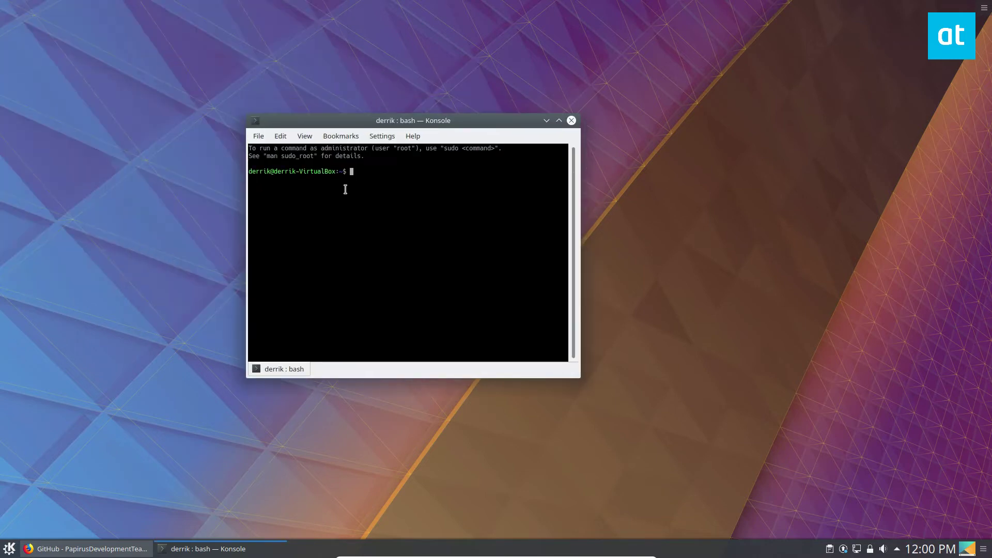
Paste and run the add-apt-repository command for the Papirus PPA in Konsole.
right_click(367, 204)
click(392, 224)
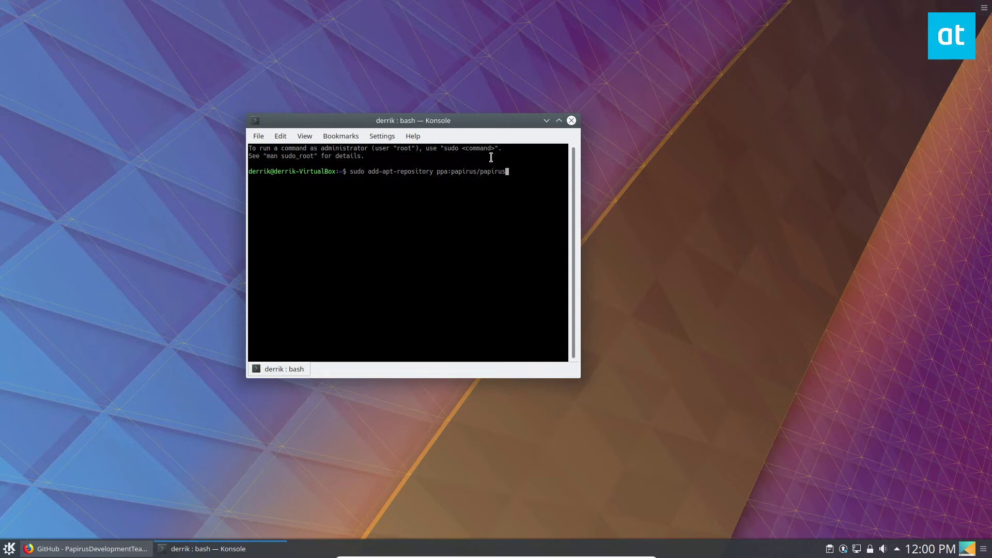
key(Return)
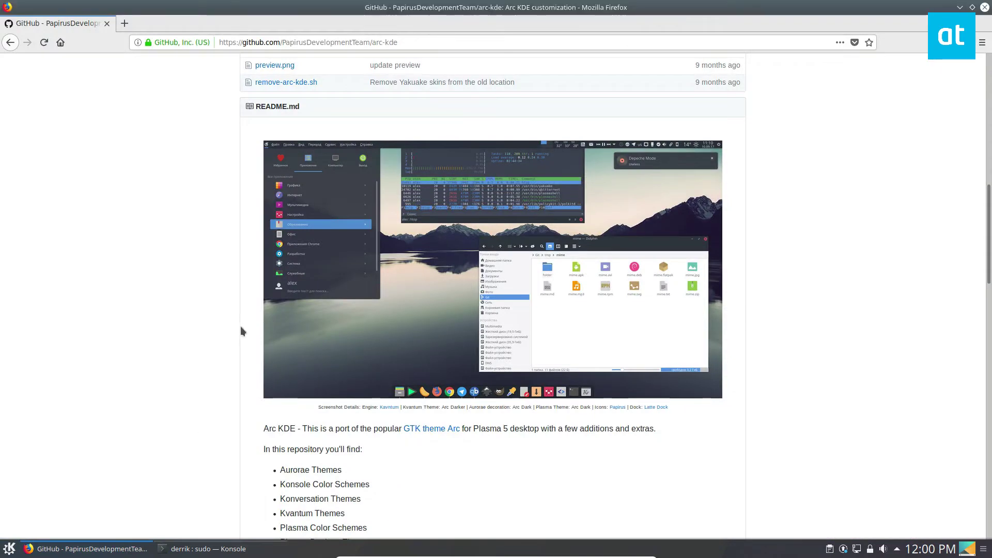
scroll(241, 340, down, 5)
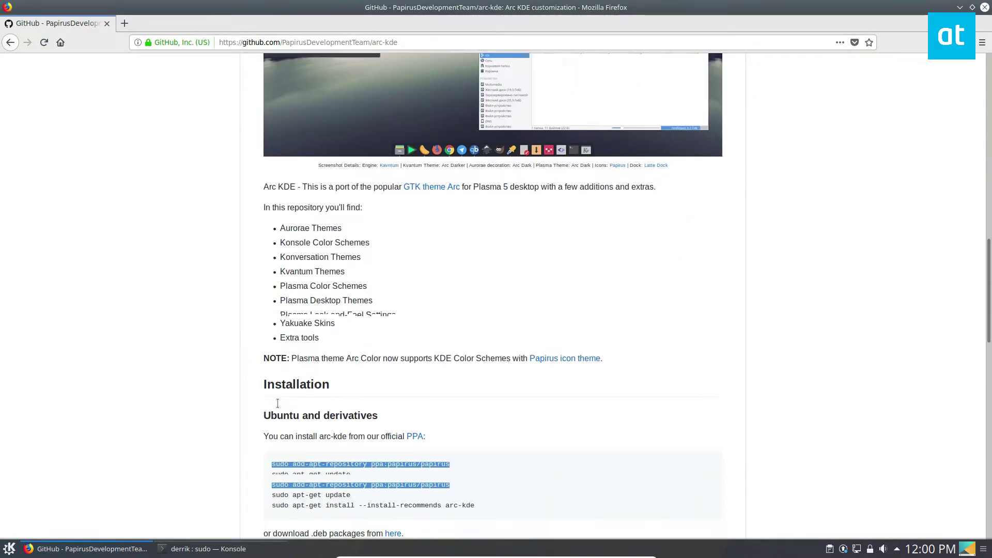
Copy 'sudo apt-get install --install-recommends arc-kde' and bring Konsole to the front.
drag(477, 482, 270, 482)
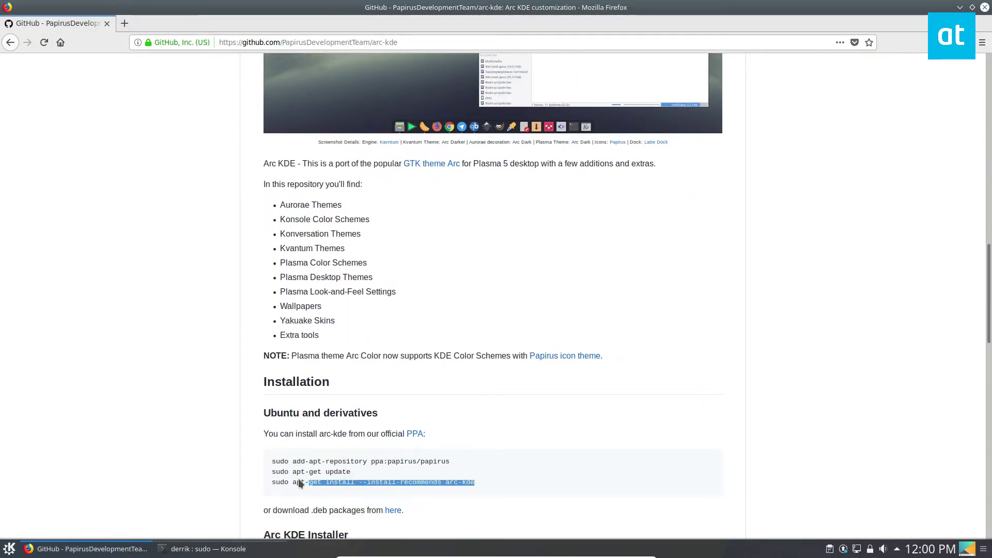
right_click(393, 482)
click(405, 488)
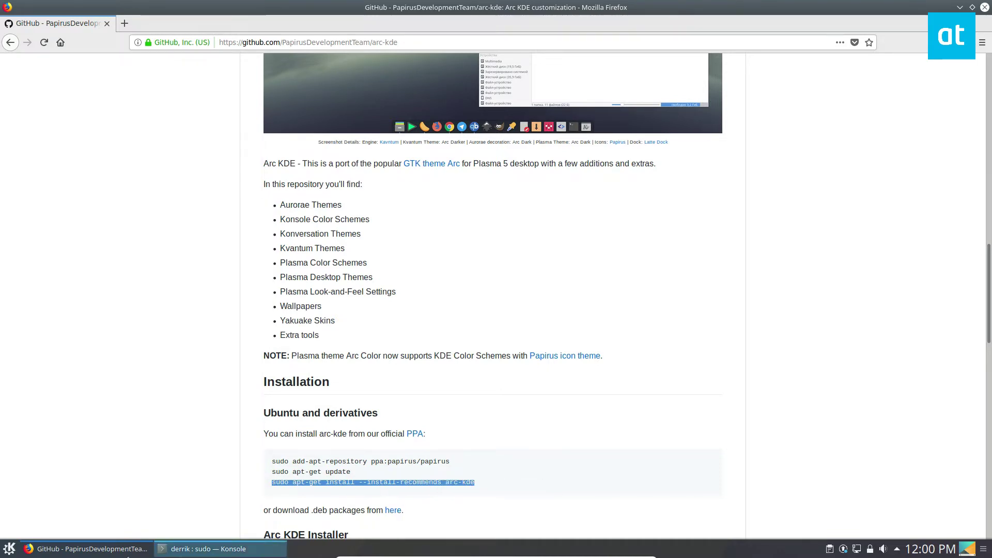
click(205, 549)
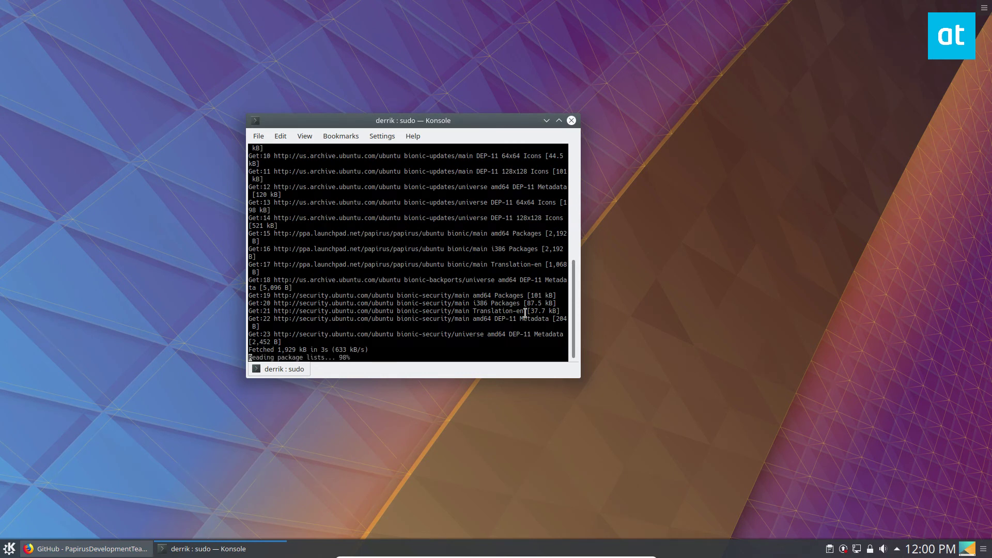
text(sudo apt-get install --install-recommends arc-kde)
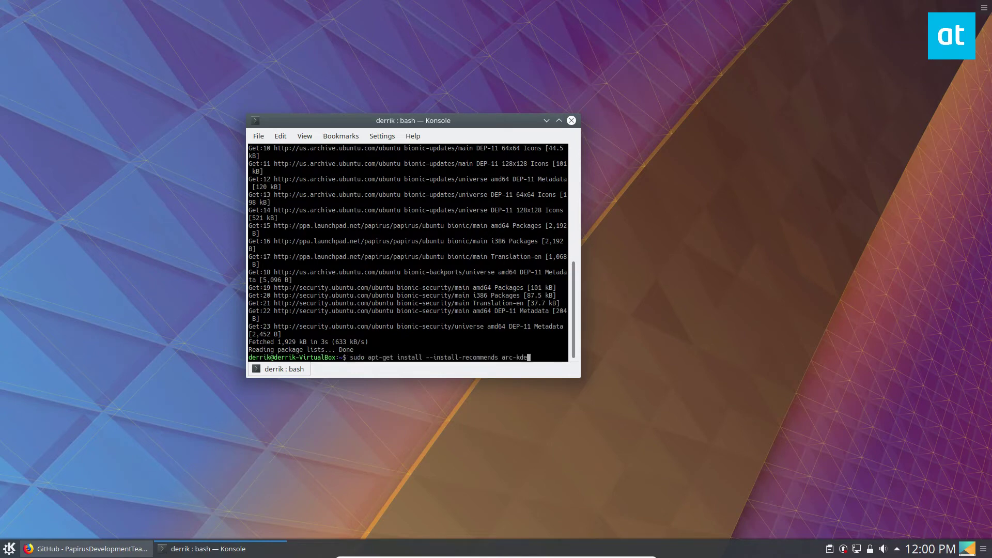
Run the arc-kde install command and confirm with y to install arc-kde, Kvantum and Papirus.
key(Return)
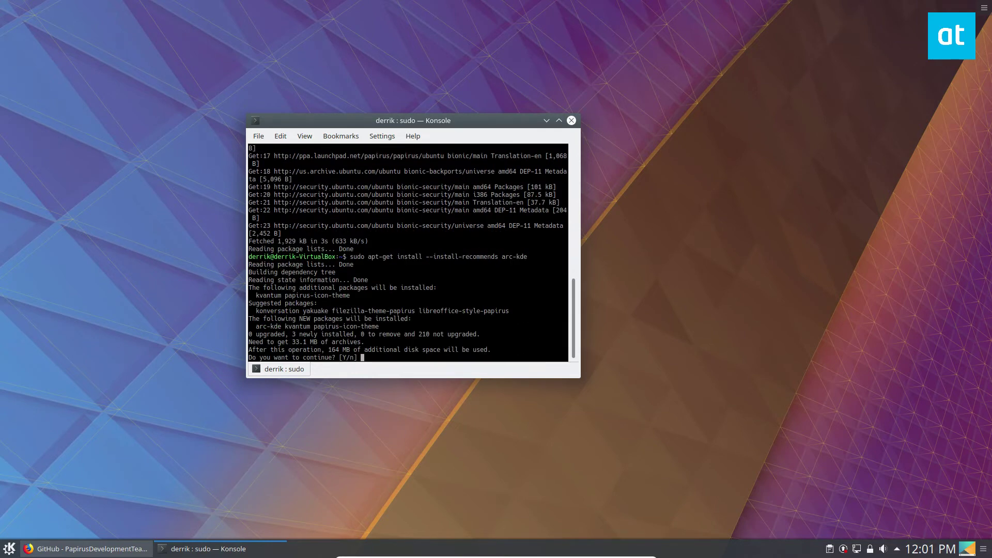
text(y)
key(Return)
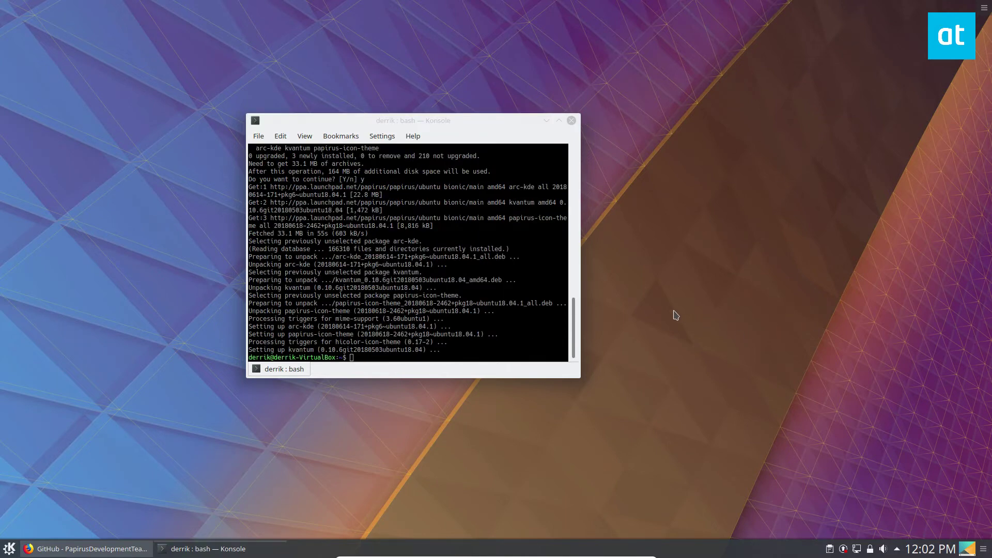
Launch the Look And Feel settings module from the application launcher.
click(9, 548)
text(look)
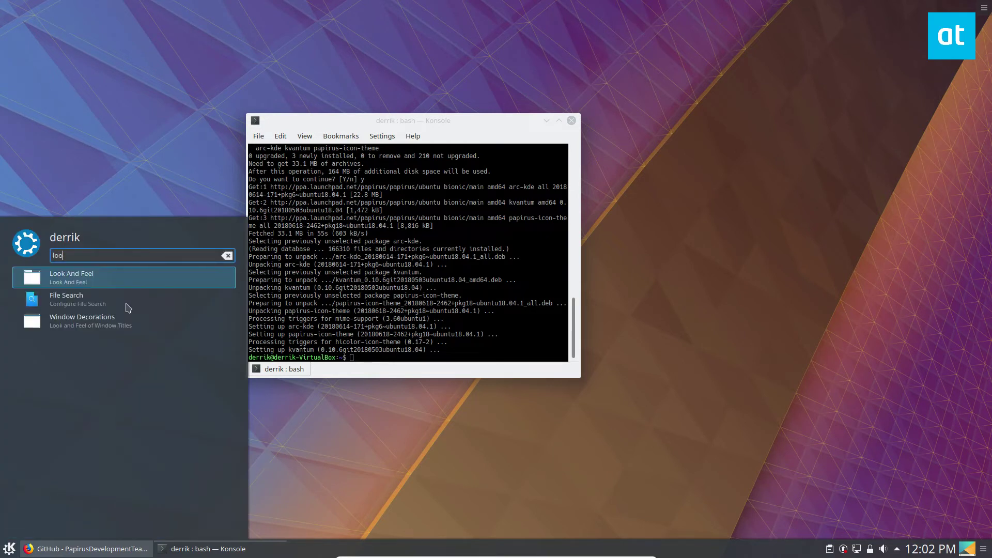
click(71, 276)
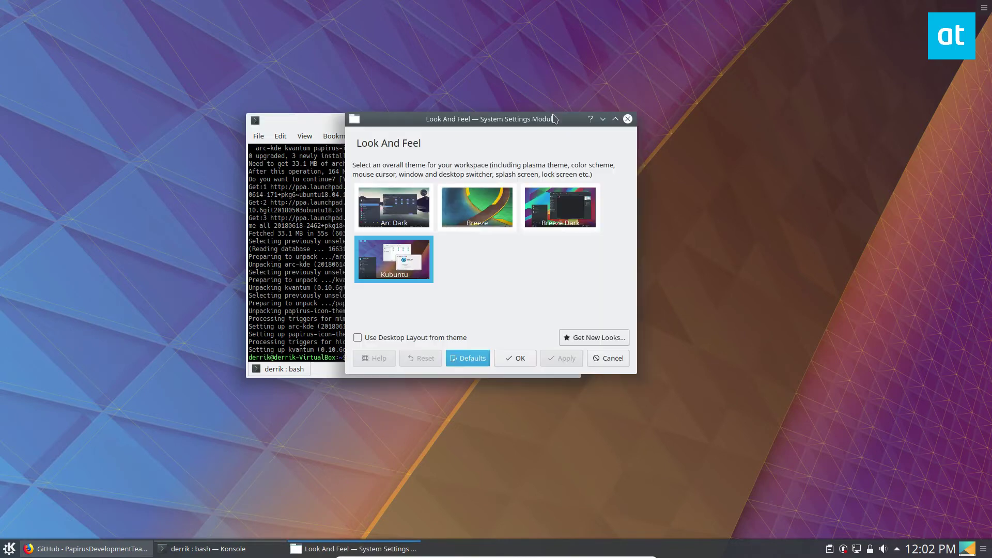
Choose the Arc Dark theme, apply it to the workspace, and move the window aside.
click(411, 218)
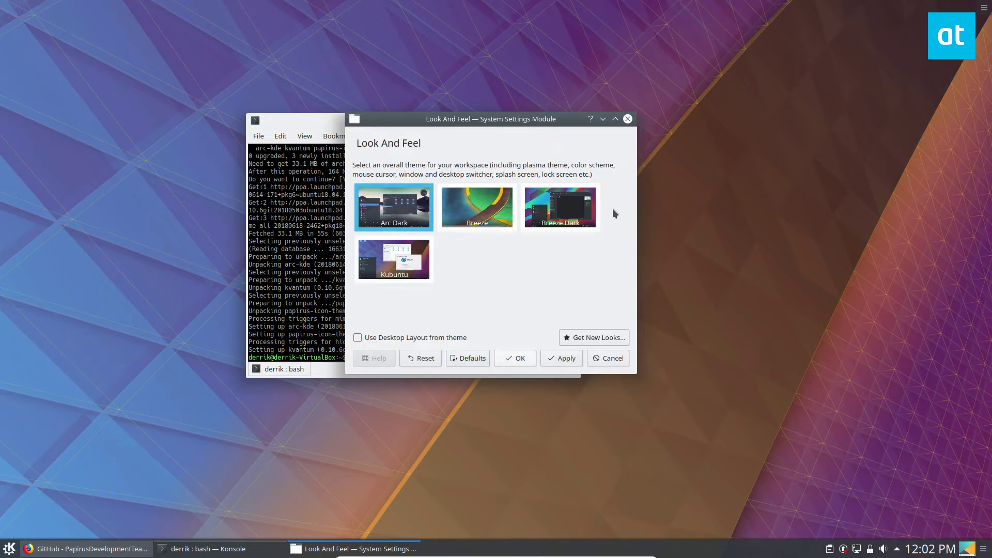
click(561, 359)
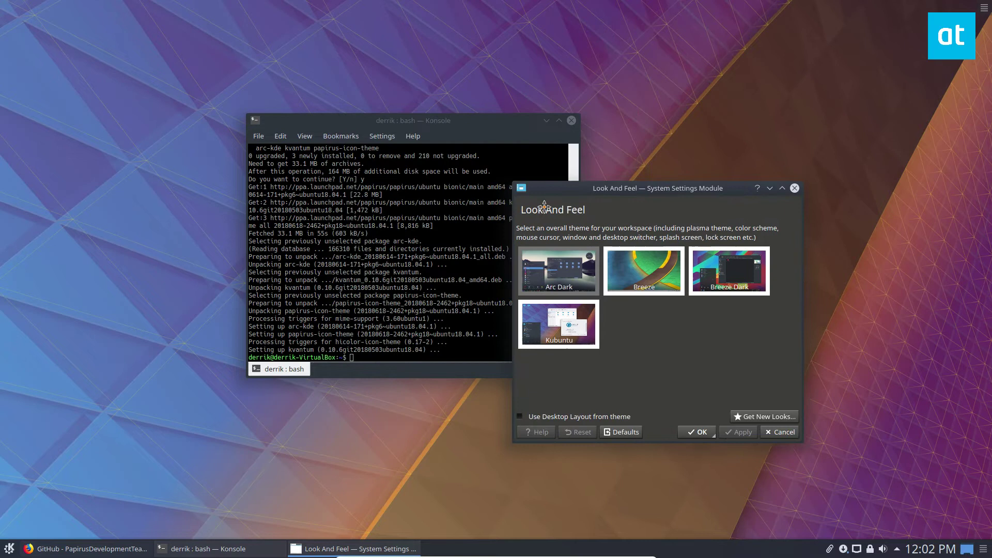
drag(401, 121, 536, 202)
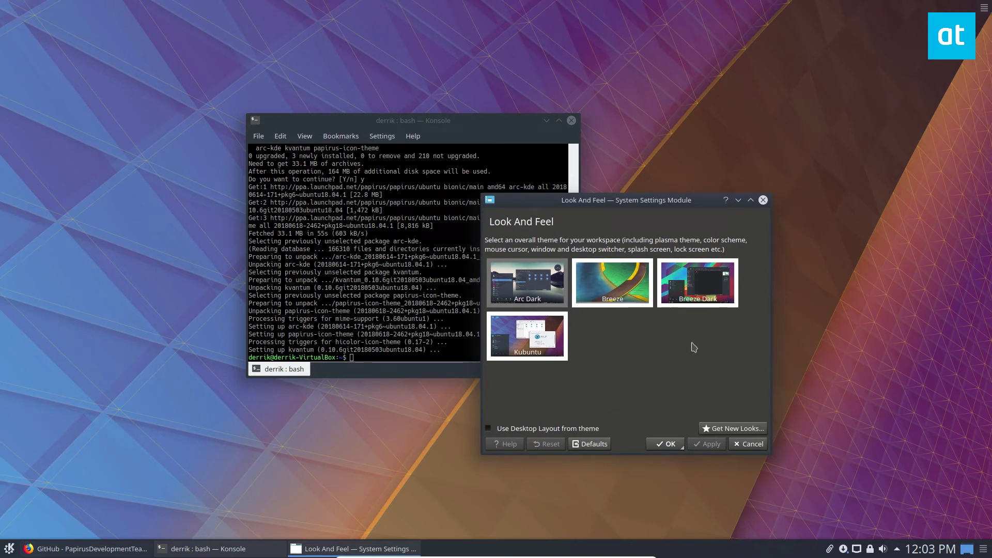
click(159, 433)
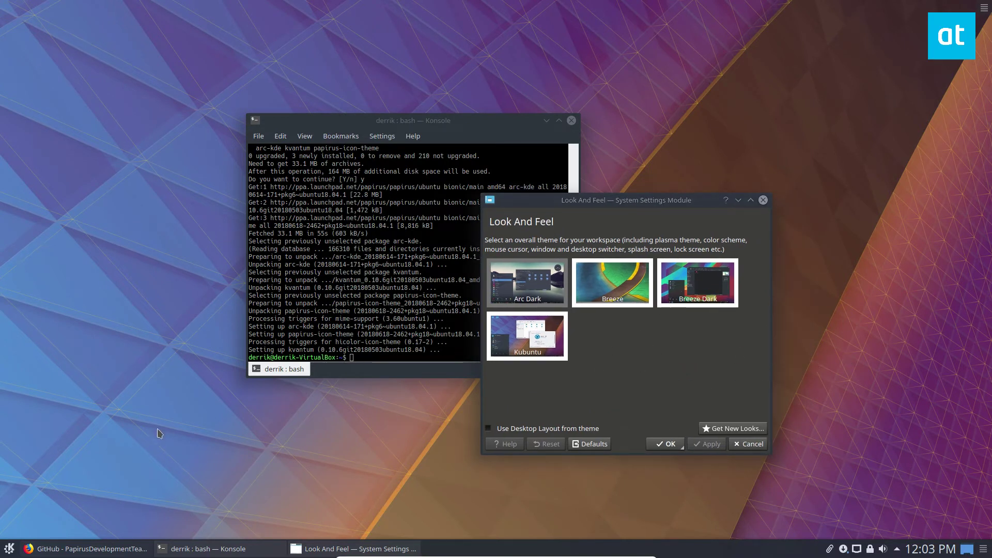
Launch Kvantum Manager via KRunner and set ArcDark as the active Kvantum theme.
key(alt+space)
text(kvantu)
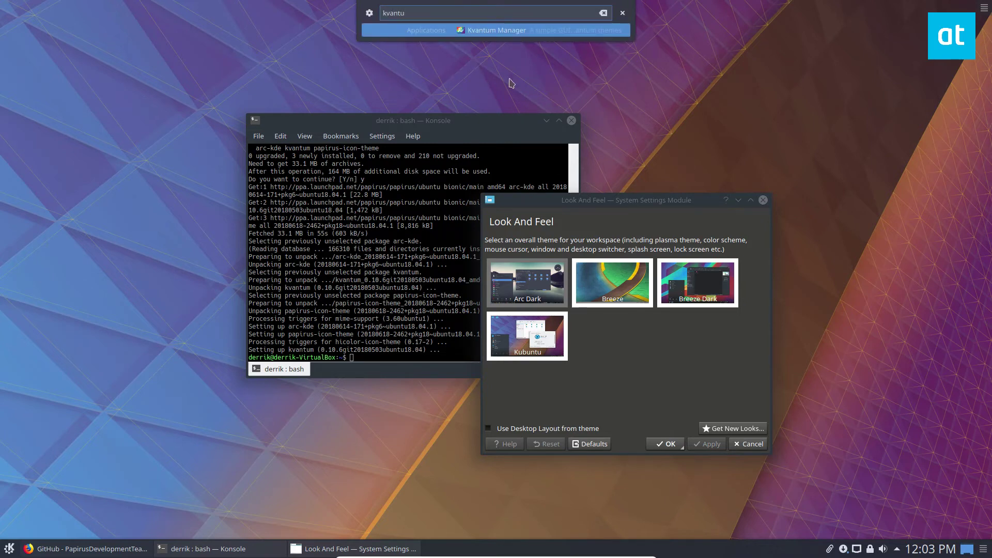
click(487, 34)
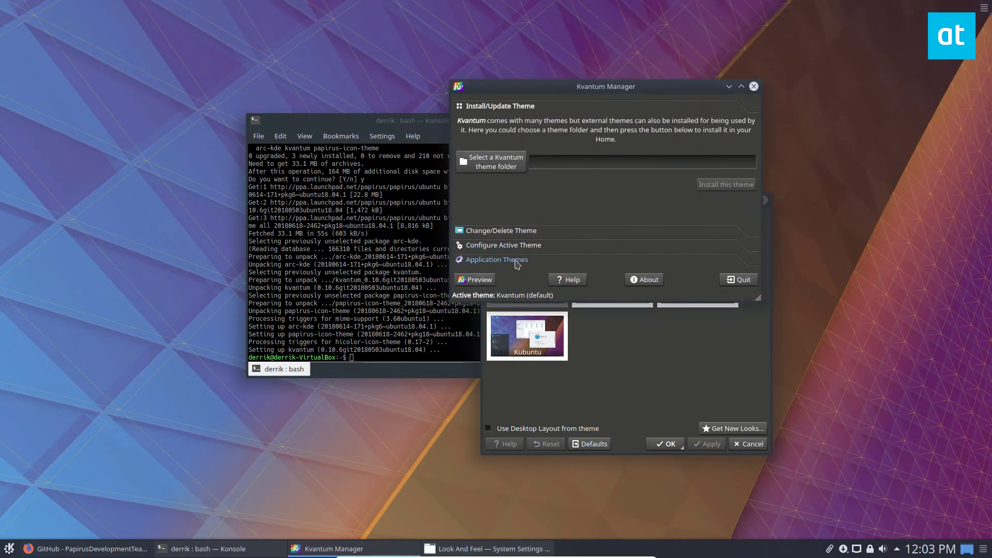
click(518, 260)
click(539, 254)
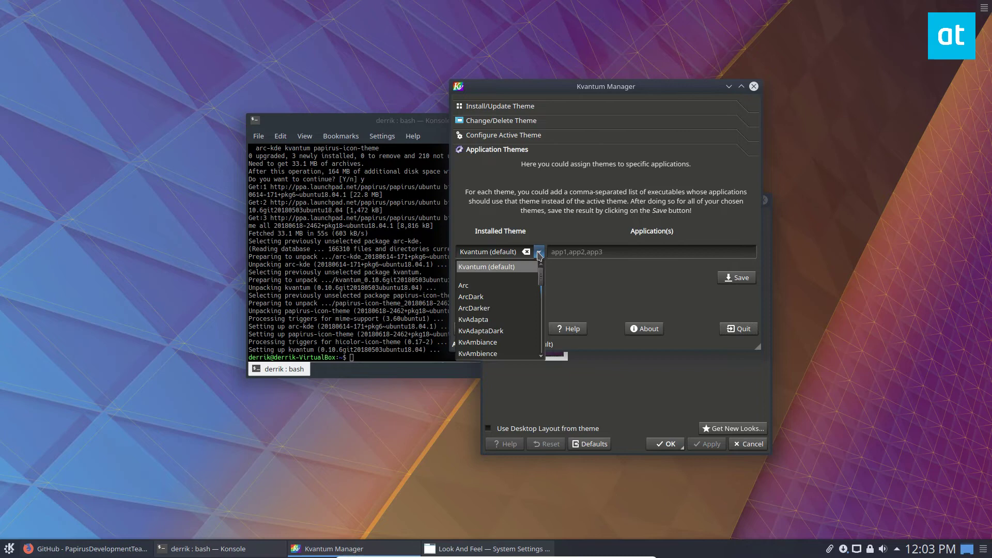
click(496, 298)
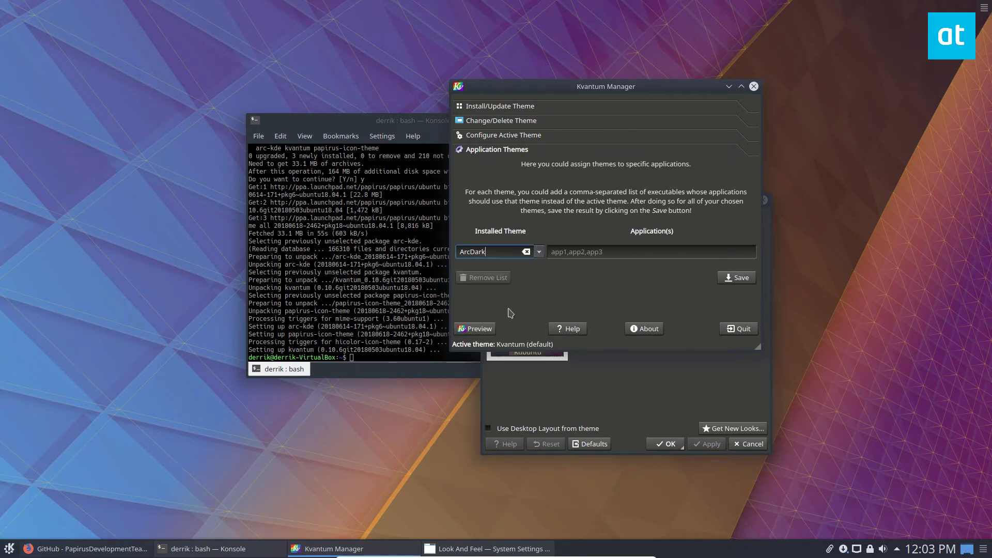
click(731, 278)
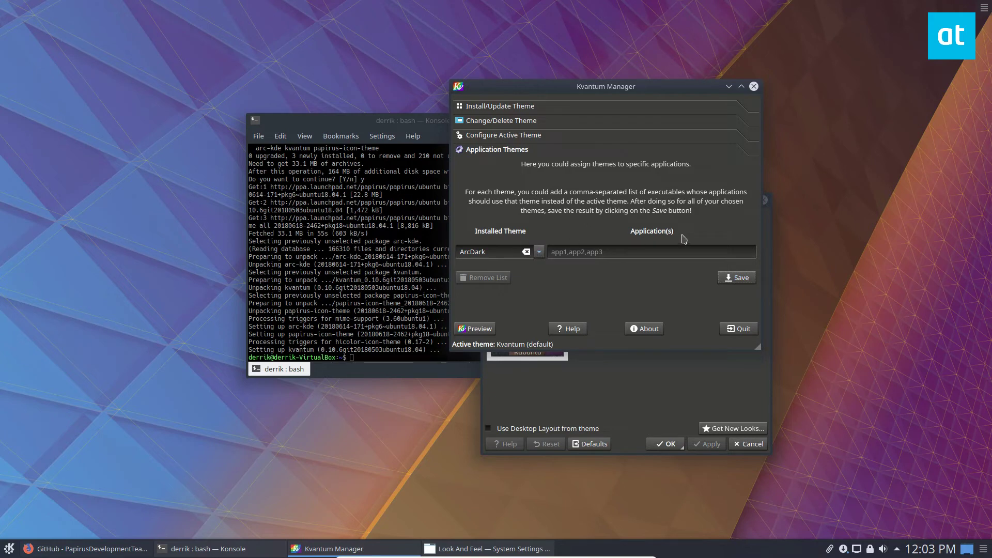
Browse the application list and theme installation sections, dismissing the folder picker.
click(590, 253)
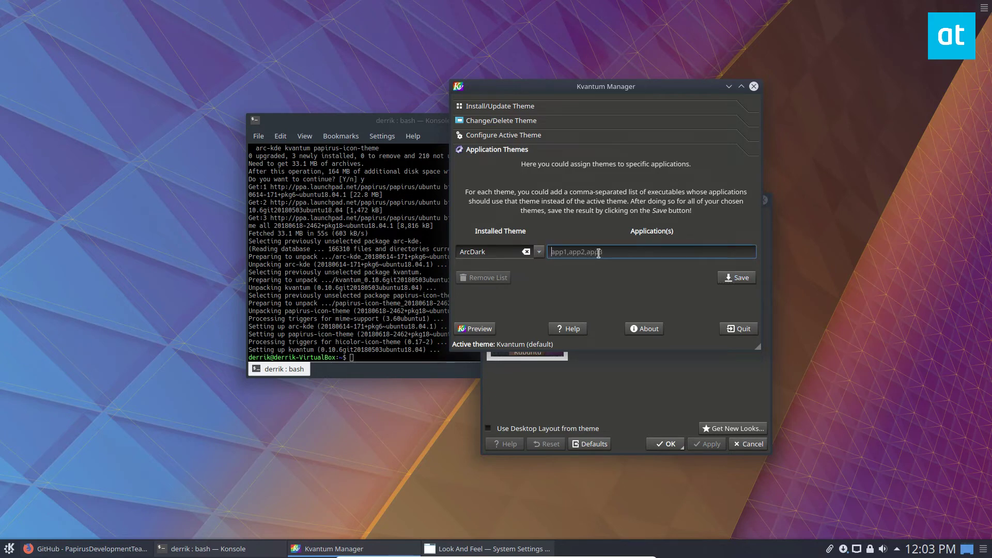
click(527, 109)
click(521, 161)
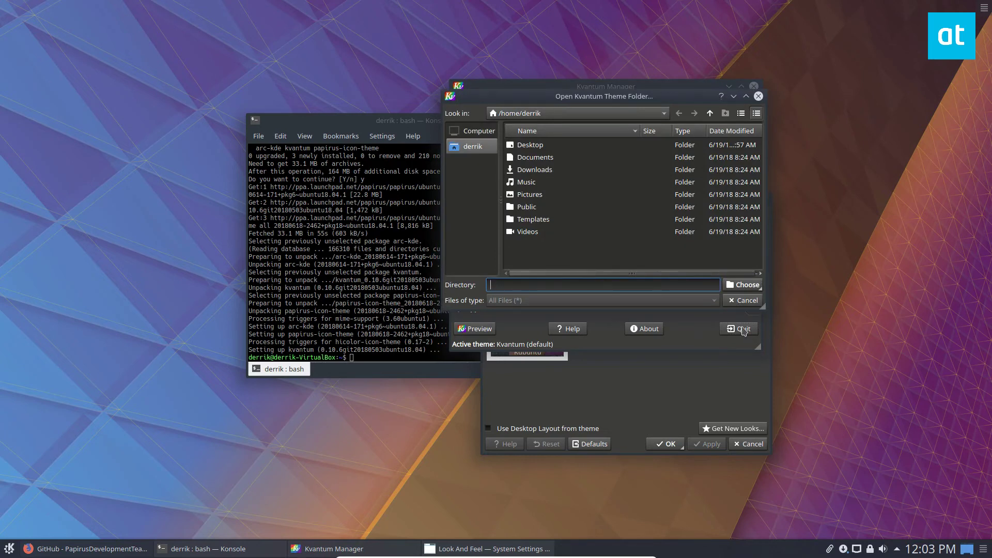
click(743, 300)
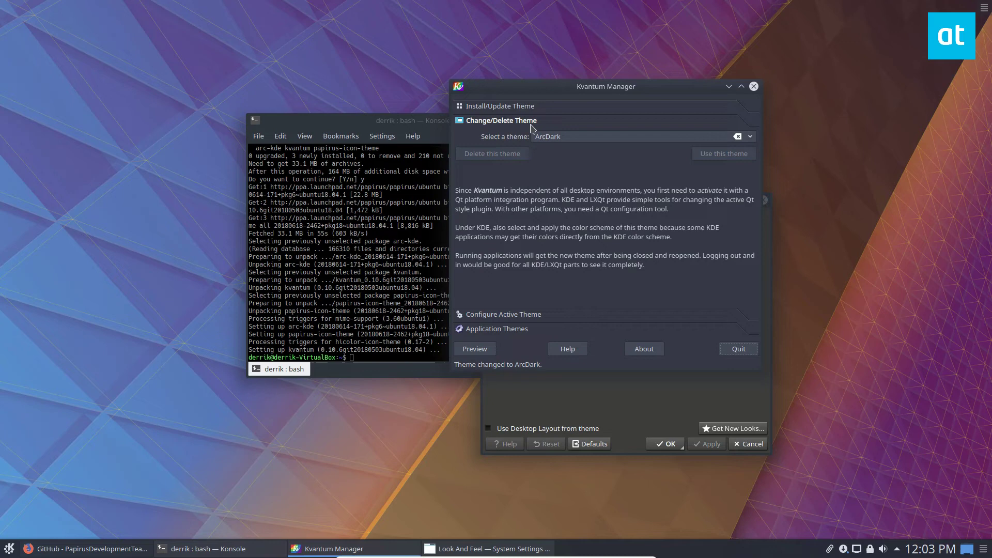
Return to Change/Delete Theme and make ArcDarker the active Kvantum theme.
click(500, 328)
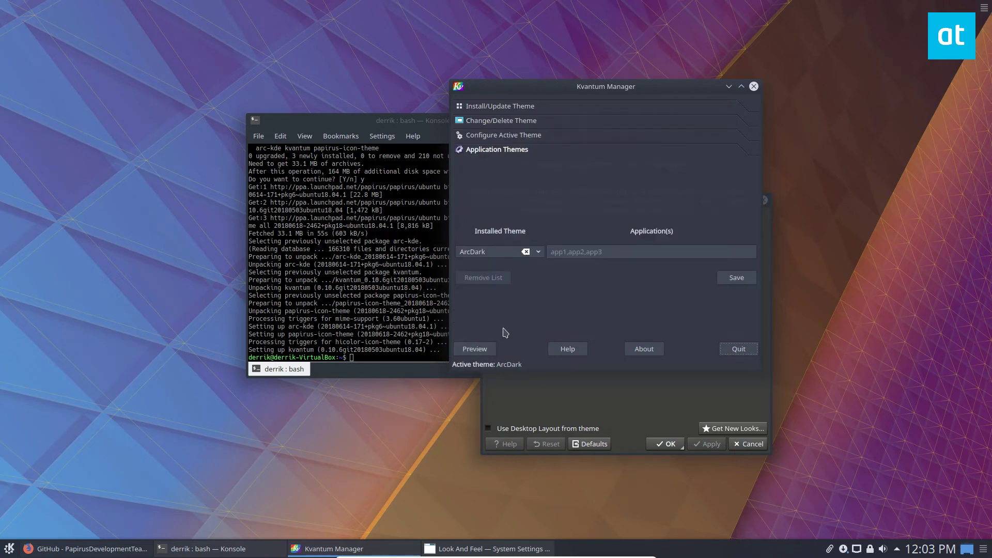
click(585, 253)
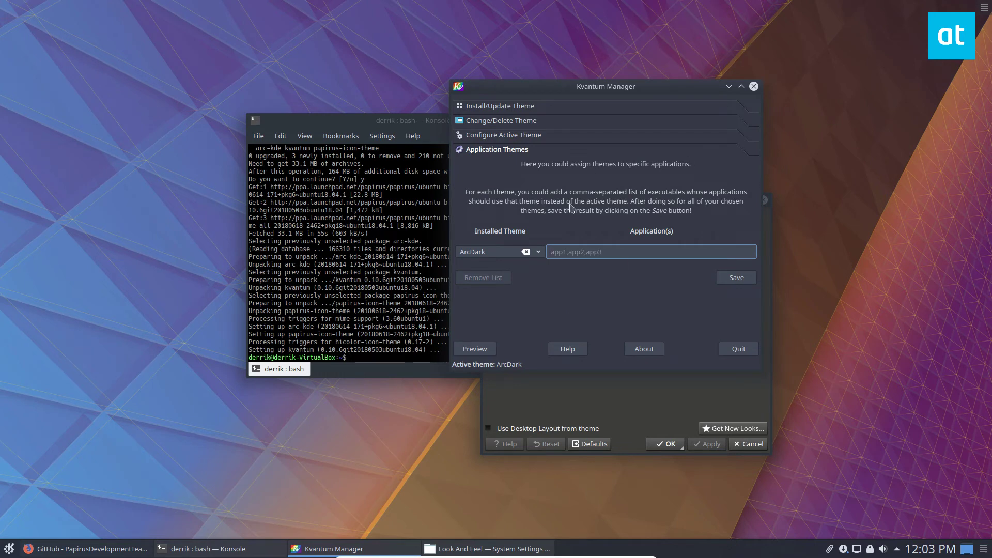
click(518, 121)
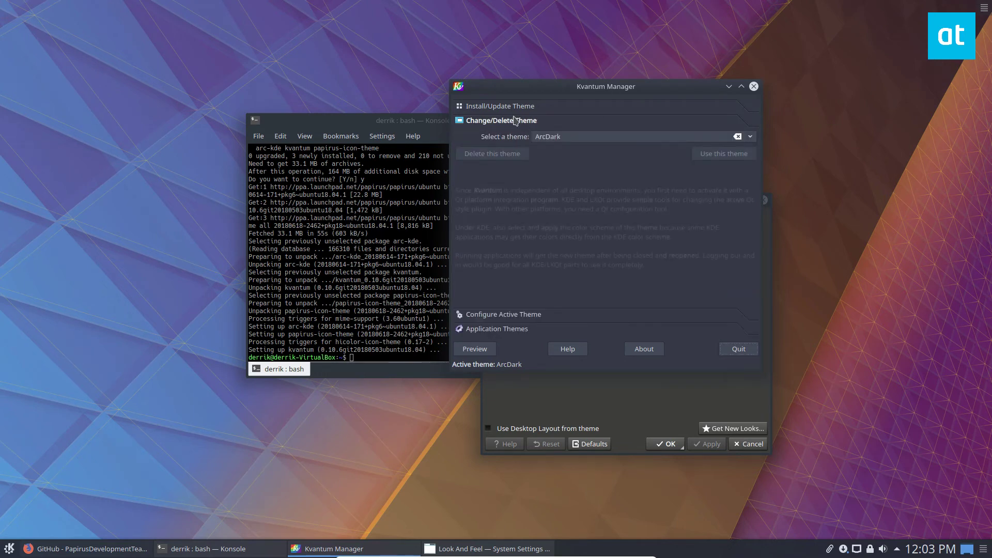
click(750, 137)
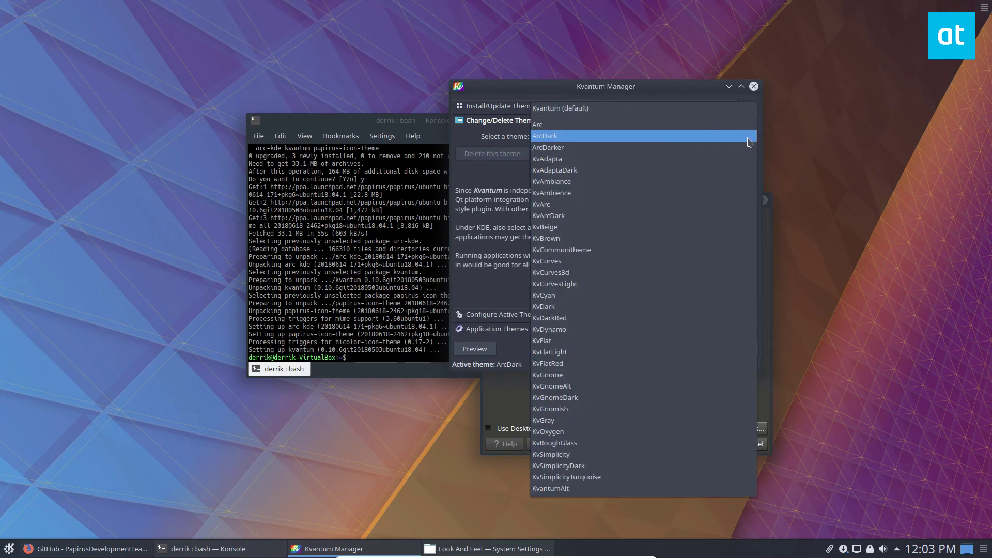
click(561, 154)
click(721, 154)
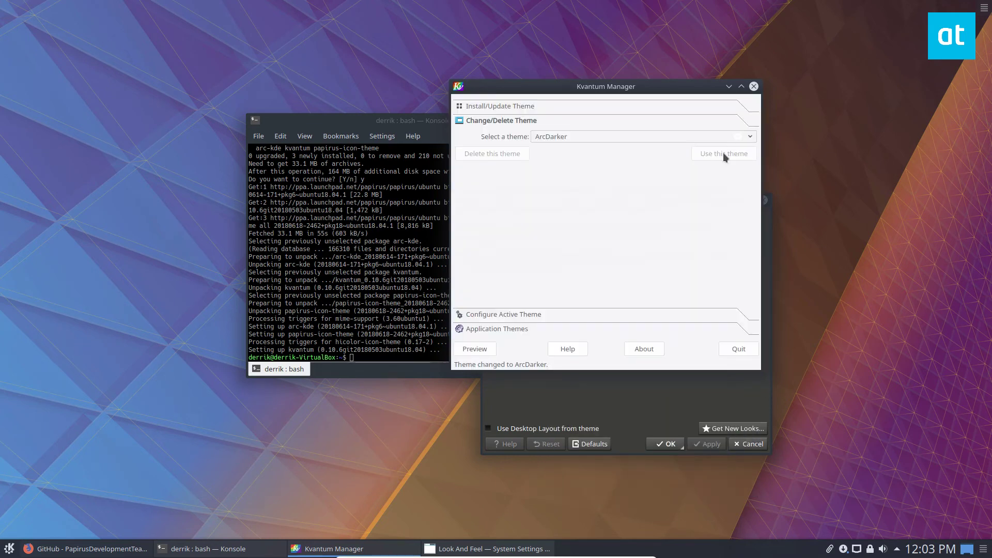
Move Kvantum Manager aside and raise the Look And Feel window.
drag(515, 86, 616, 163)
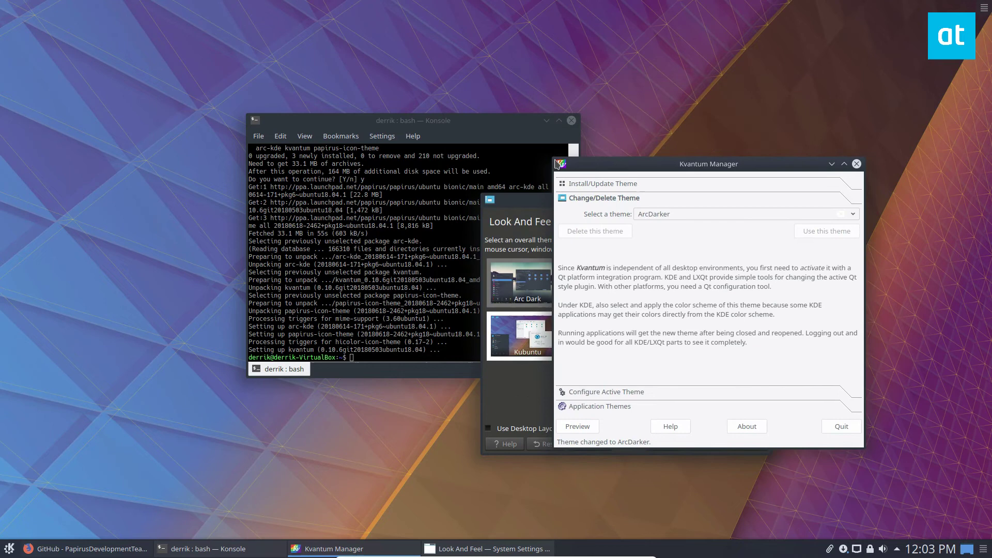
click(524, 223)
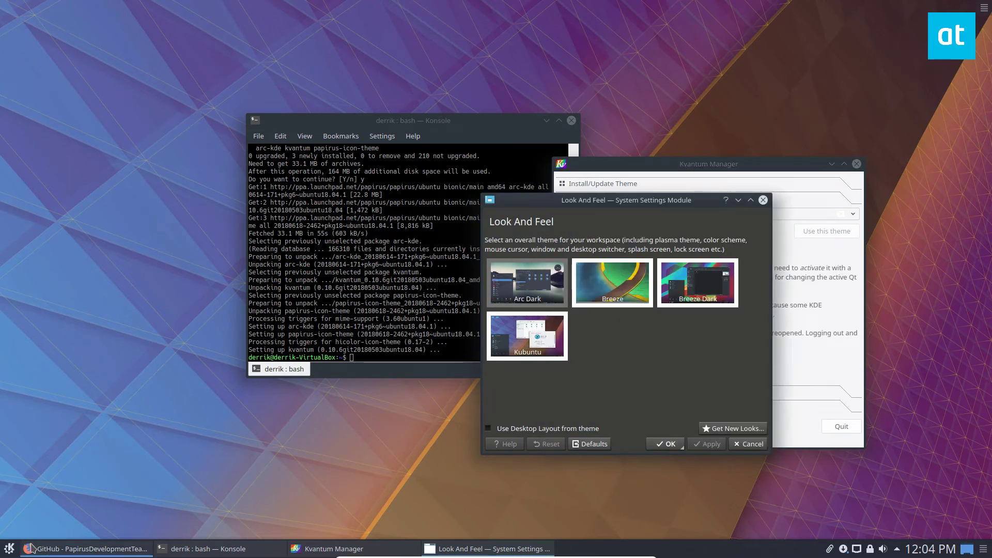
Launch Dolphin from the launcher's System menu to view the Home folder in the dark theme.
click(10, 548)
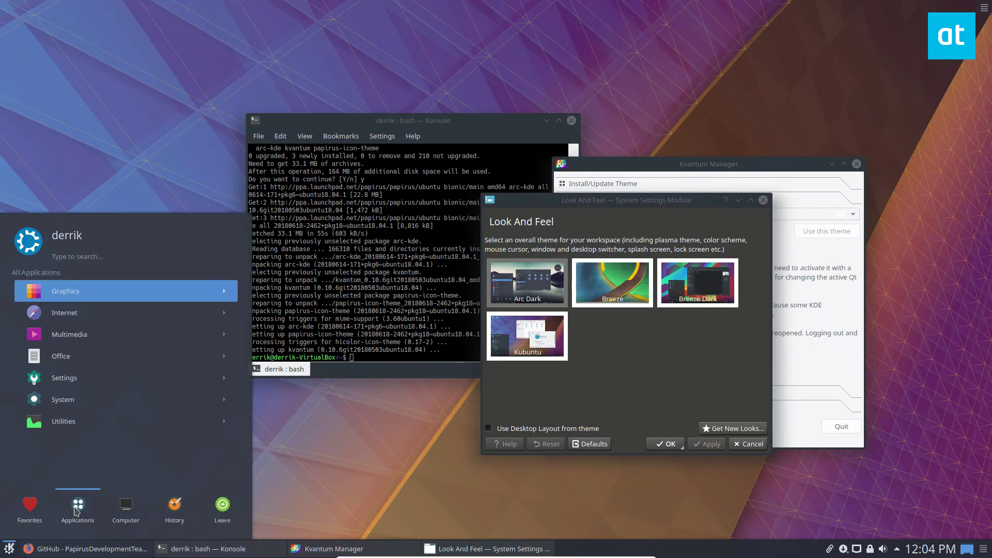
click(60, 402)
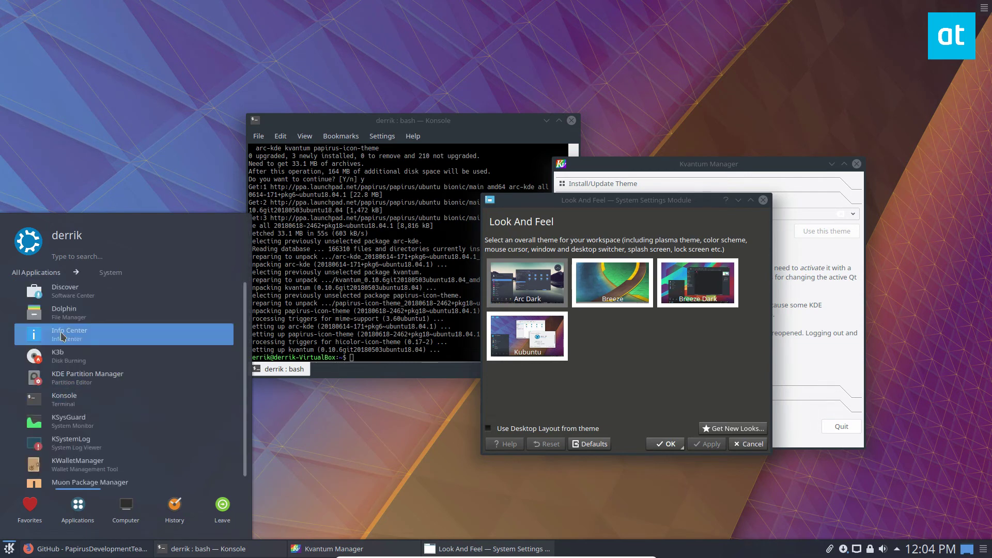
click(64, 317)
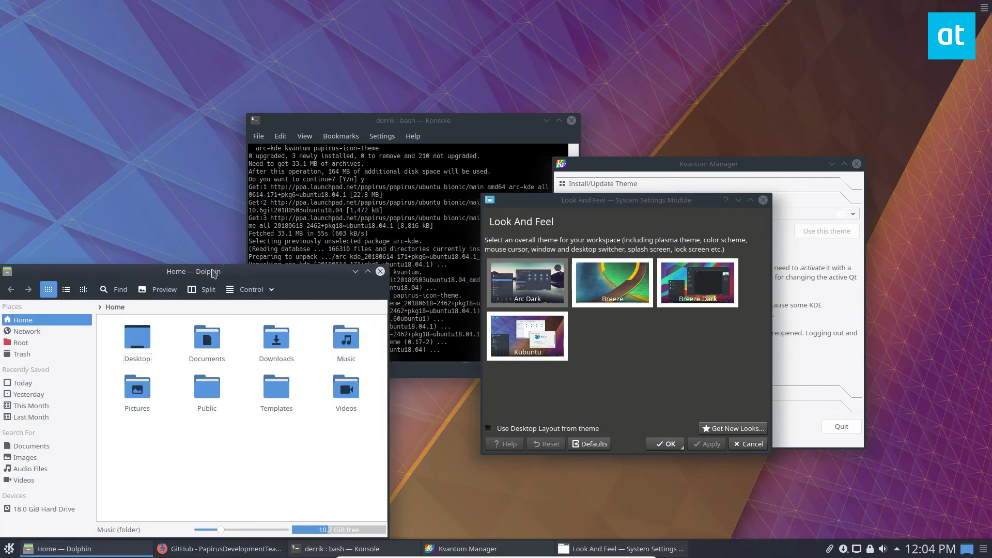
Rearrange the Dolphin and Look And Feel windows and raise the terminal above Dolphin.
drag(213, 273, 354, 188)
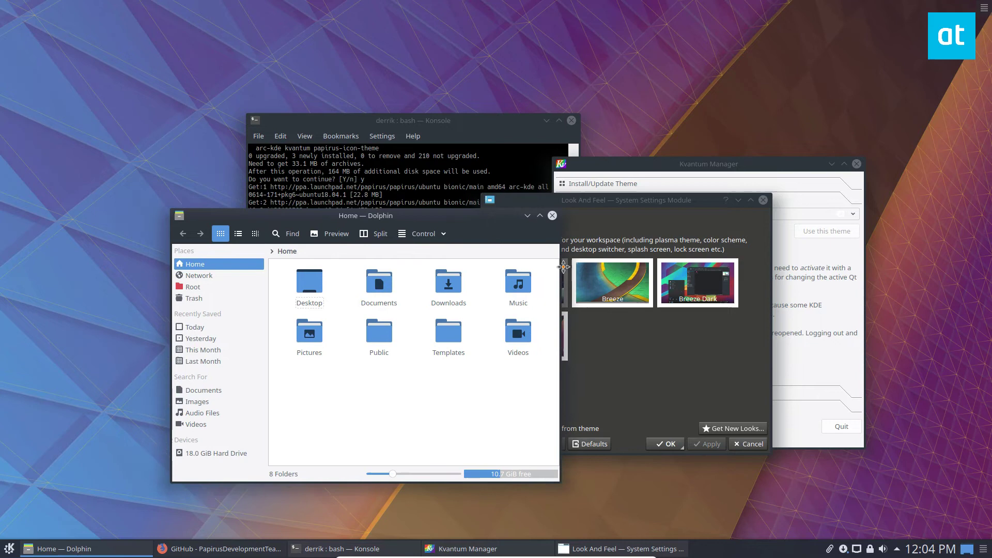
drag(437, 186, 578, 271)
drag(596, 203, 709, 188)
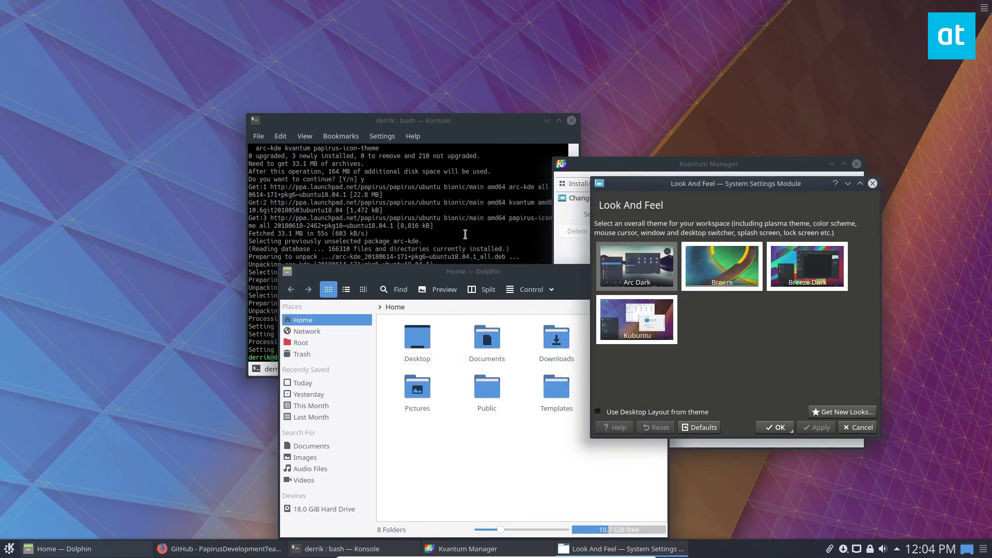
click(373, 202)
Bring up the arc-kde GitHub page and highlight the install commands and Arc KDE Installer heading.
click(221, 549)
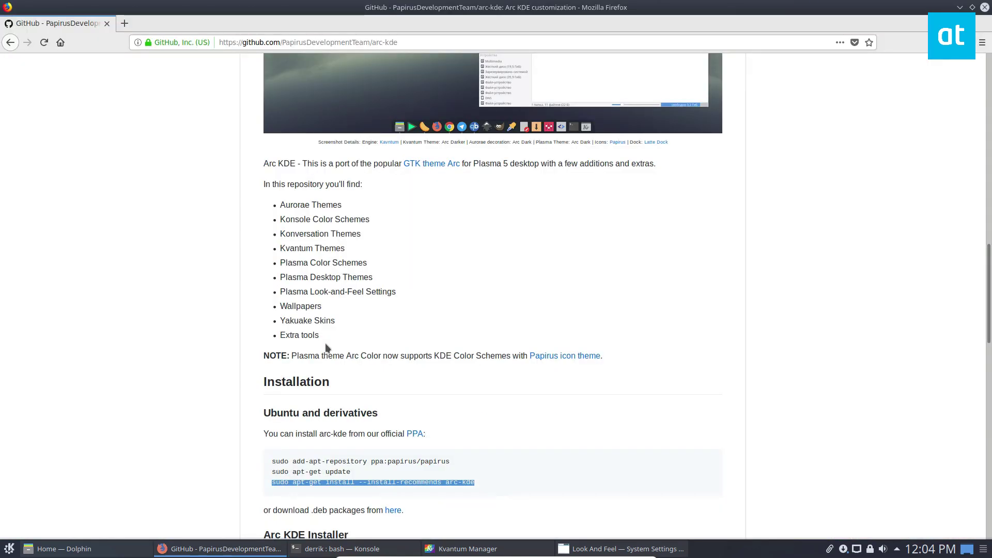
drag(352, 473, 256, 452)
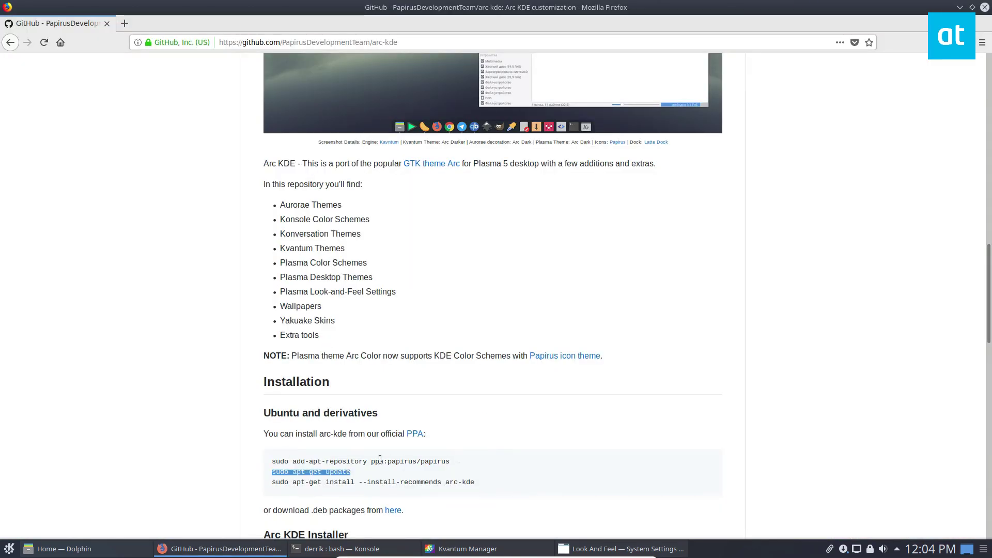
click(649, 453)
scroll(198, 388, down, 3)
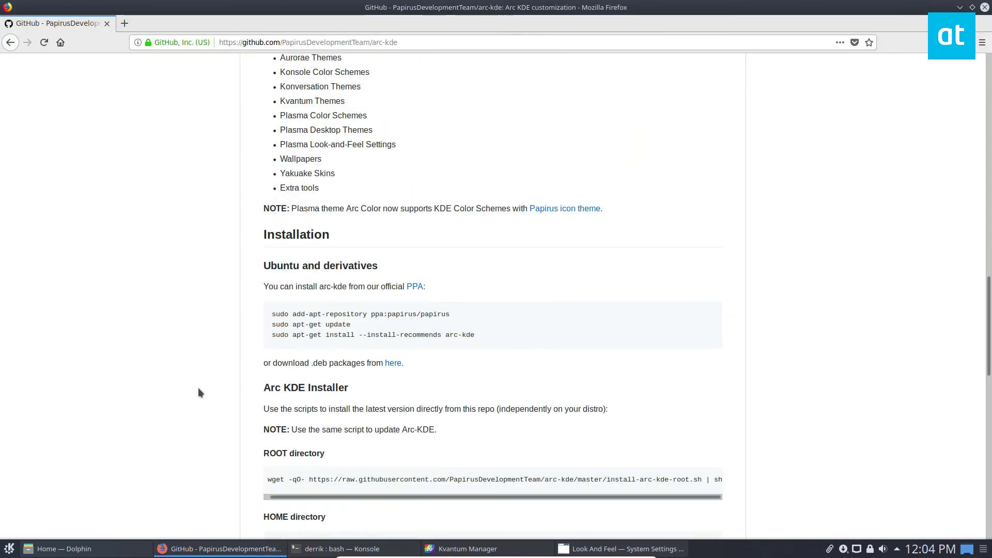
drag(438, 431, 207, 382)
drag(86, 398, 348, 389)
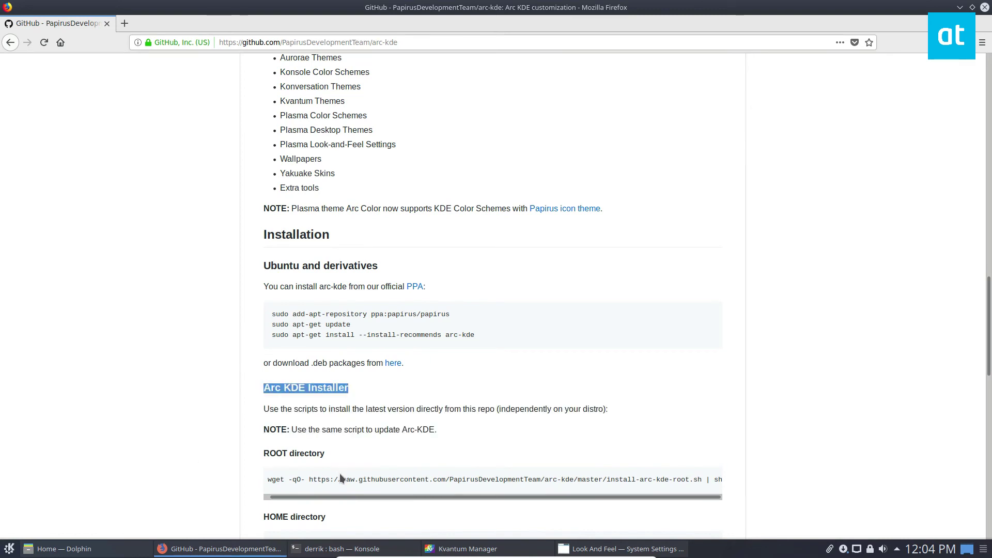
scroll(348, 389, down, 4)
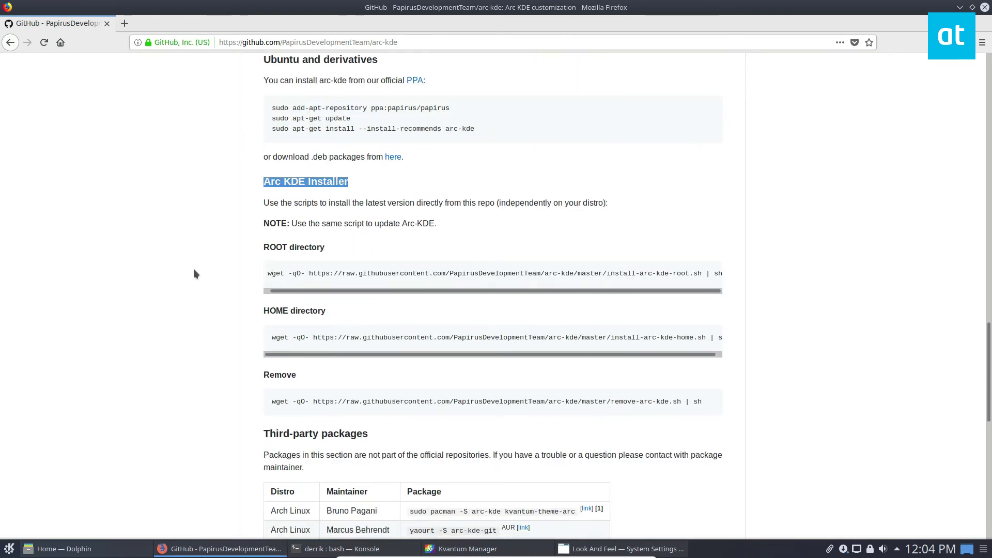